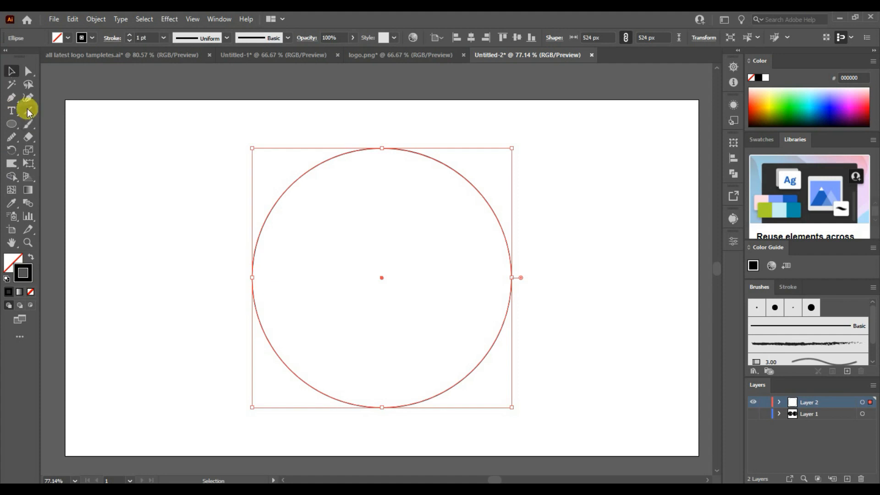
- Draw a long vertical line across the circle's left part and duplicate it rightward into eight vertical lines with alternating wide and narrow spacing
ctrl+click(192, 134)
drag(320, 74, 375, 463)
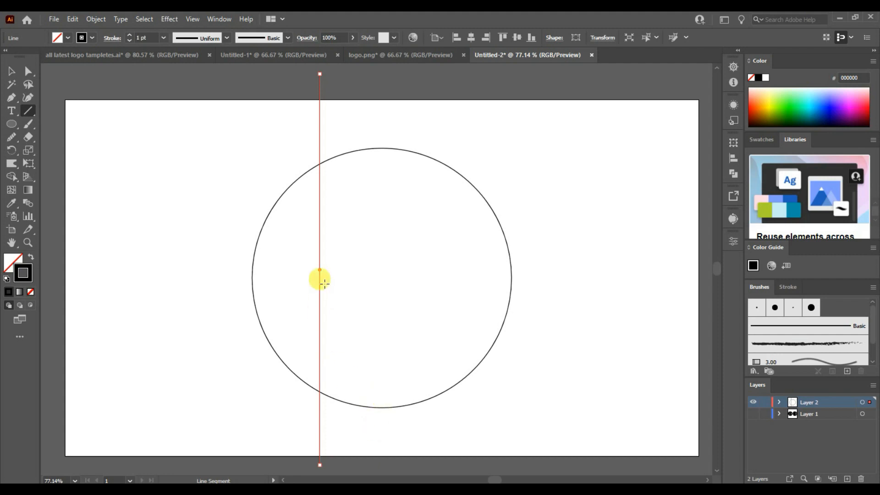
click(11, 71)
drag(319, 274, 385, 301)
shift+click(344, 295)
drag(388, 301, 463, 319)
key(ctrl+z)
click(506, 314)
click(550, 330)
click(556, 345)
- Try to align the circle and all eight vertical lines by their horizontal and vertical centers
drag(180, 168, 578, 418)
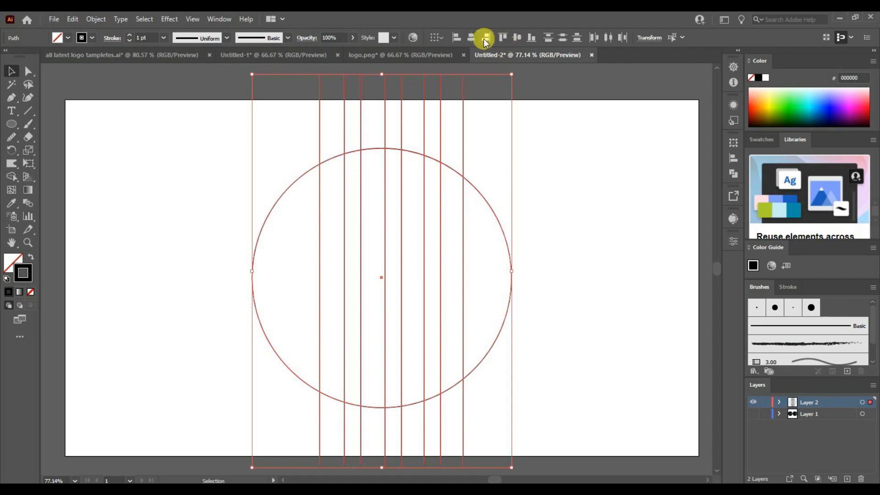
click(471, 37)
key(ctrl+z)
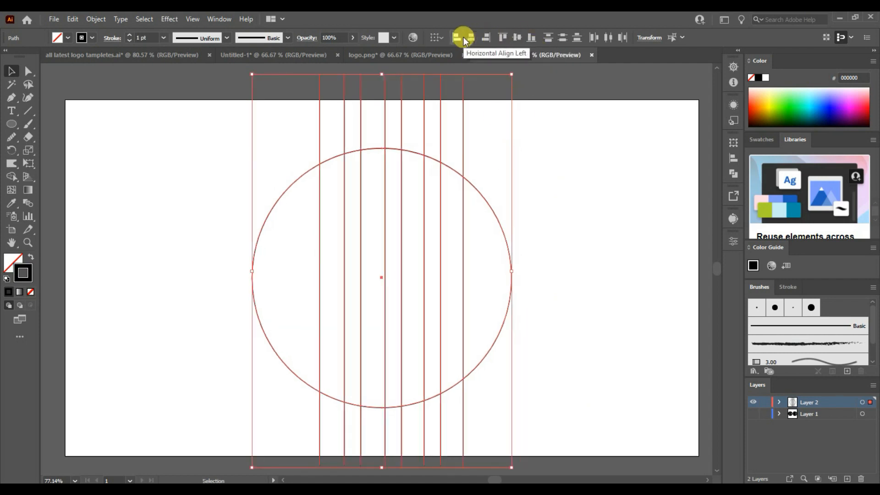
click(519, 37)
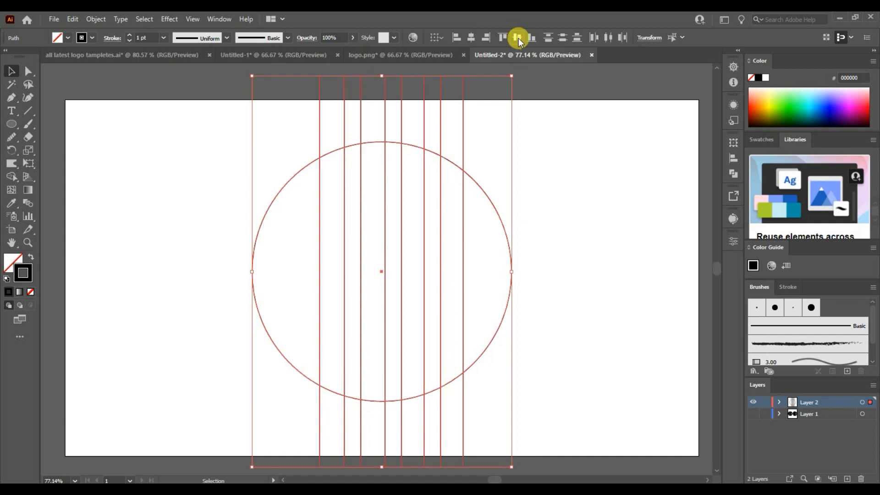
key(ctrl+z)
- Try to align only the eight vertical lines horizontally, first by their left edges and by their centers
click(593, 317)
drag(300, 112, 500, 137)
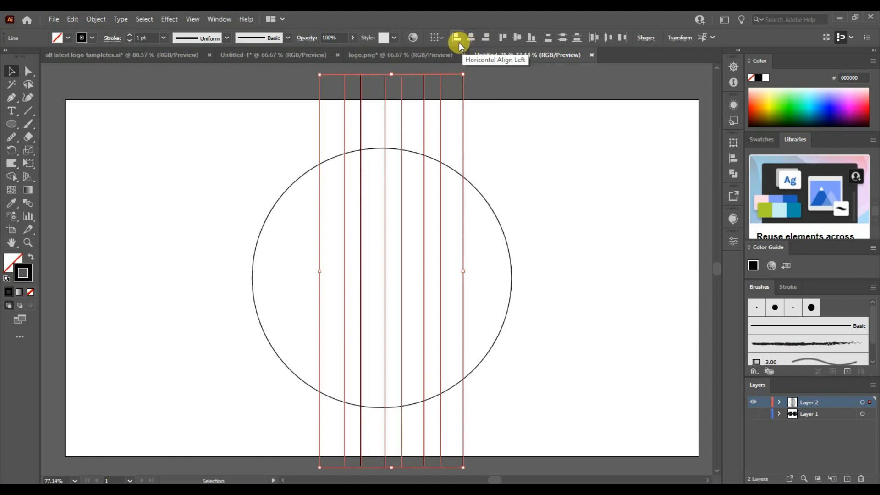
click(455, 39)
key(ctrl+z)
click(472, 36)
key(ctrl+z)
click(529, 387)
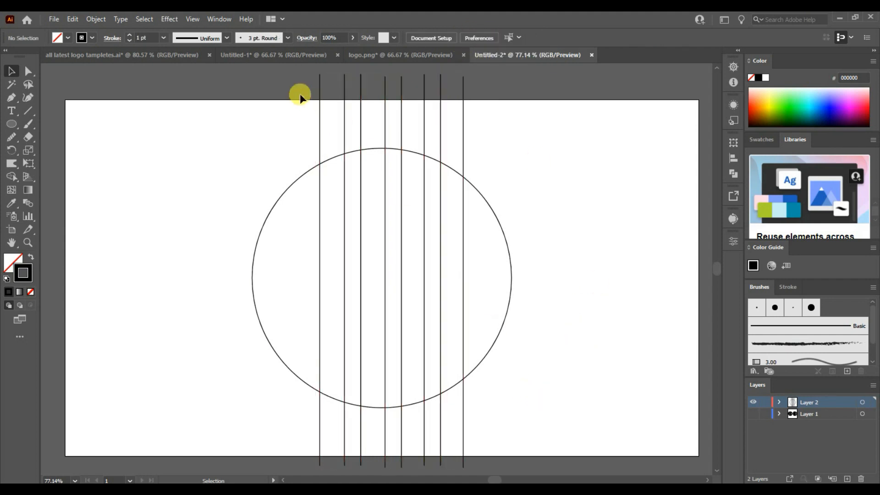
- Move all eight vertical lines together slightly left so they sit centered over the circle
drag(300, 94, 470, 137)
drag(401, 269, 394, 267)
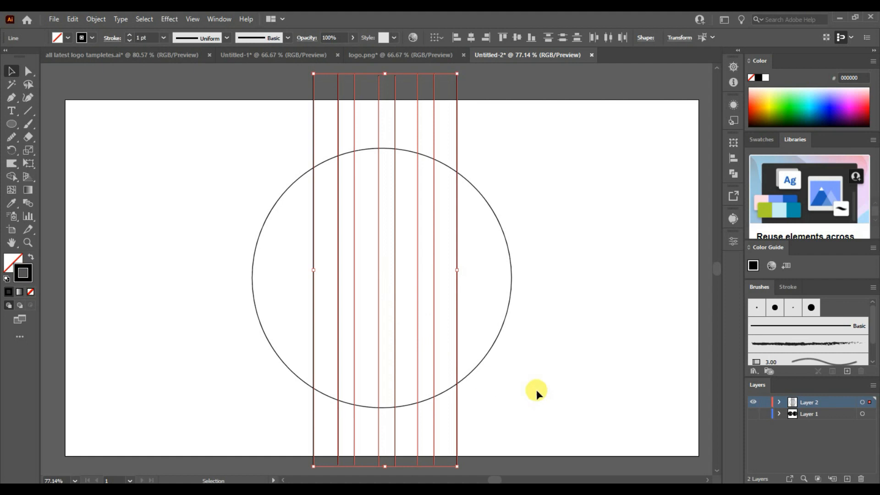
click(534, 385)
- Make a rotated, horizontal copy of the two middle vertical lines across the circle
drag(373, 296, 397, 317)
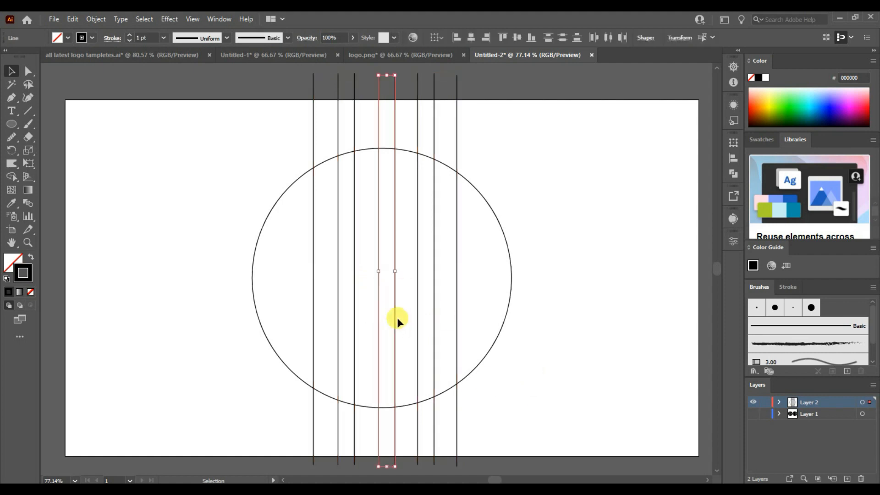
right_click(392, 316)
mouse_move(476, 248)
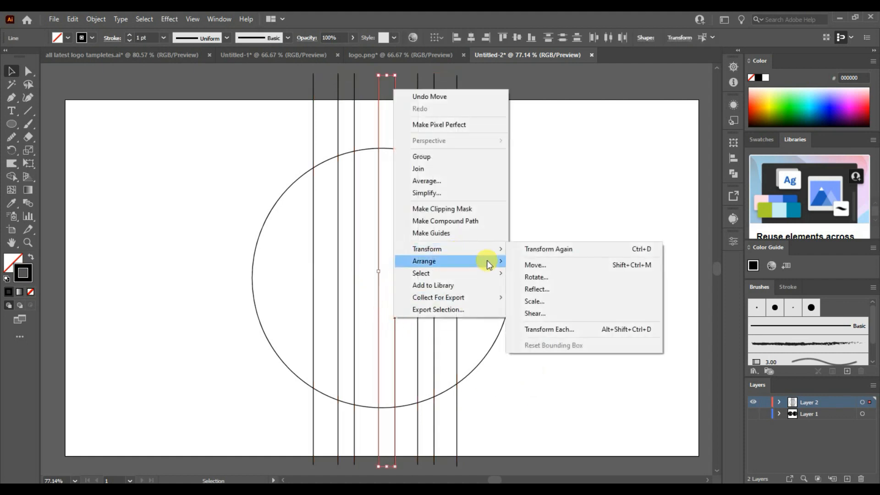
click(529, 276)
click(500, 339)
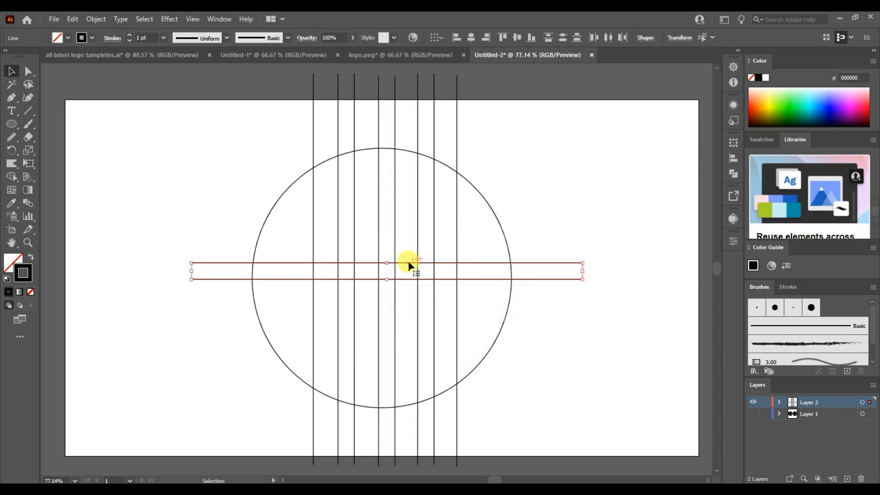
- Duplicate the pair of horizontal lines about 78 px below the original pair
drag(409, 266, 412, 304)
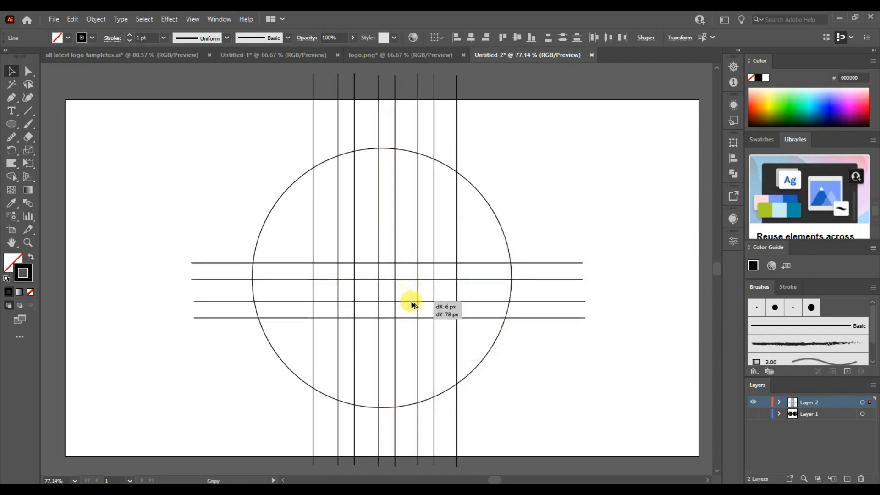
drag(413, 304, 413, 304)
click(561, 270)
- Shift the upper and the lower pair of horizontal lines slightly upward by the same amount
click(389, 263)
drag(568, 239, 587, 281)
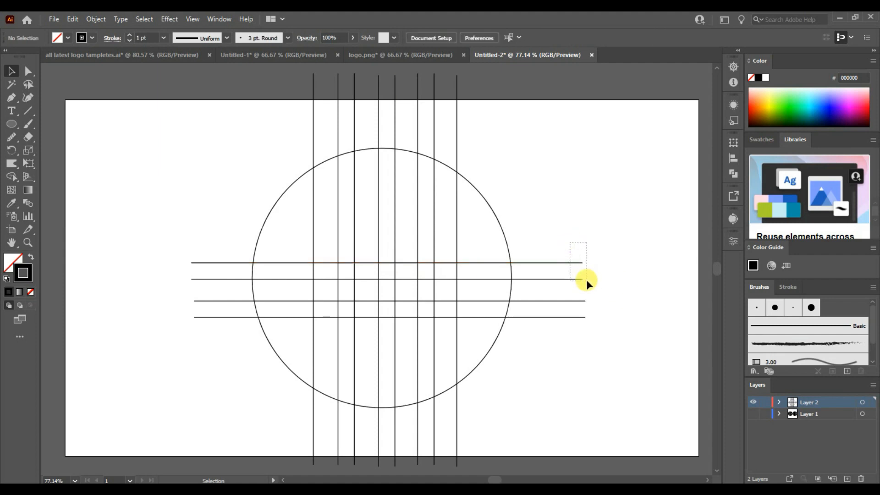
drag(378, 262, 366, 255)
drag(584, 349, 564, 291)
drag(399, 317, 399, 309)
click(228, 165)
drag(153, 110, 609, 420)
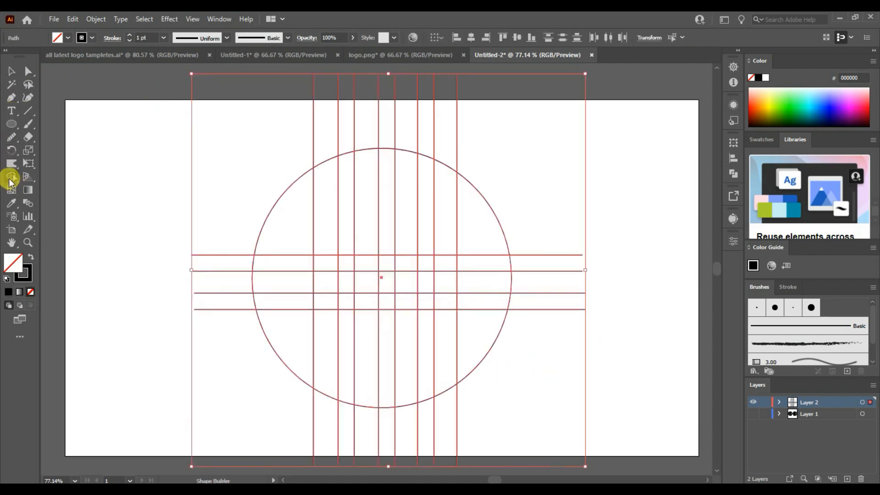
click(11, 177)
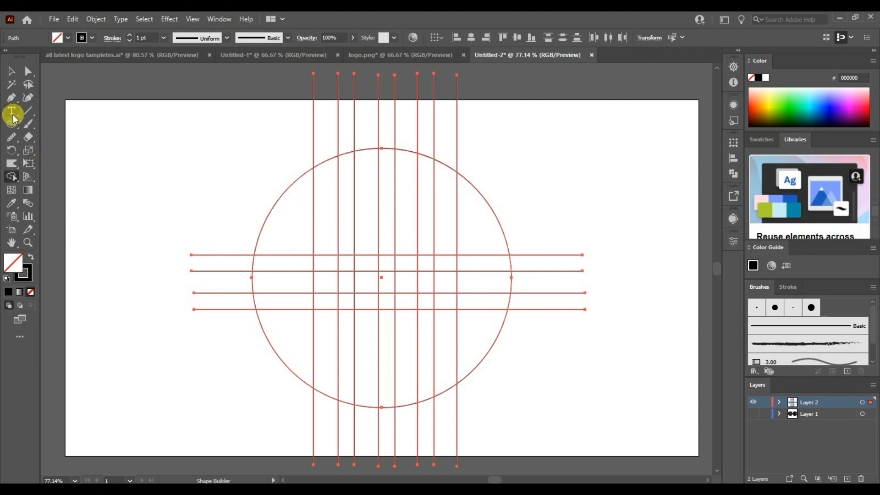
click(11, 71)
click(129, 153)
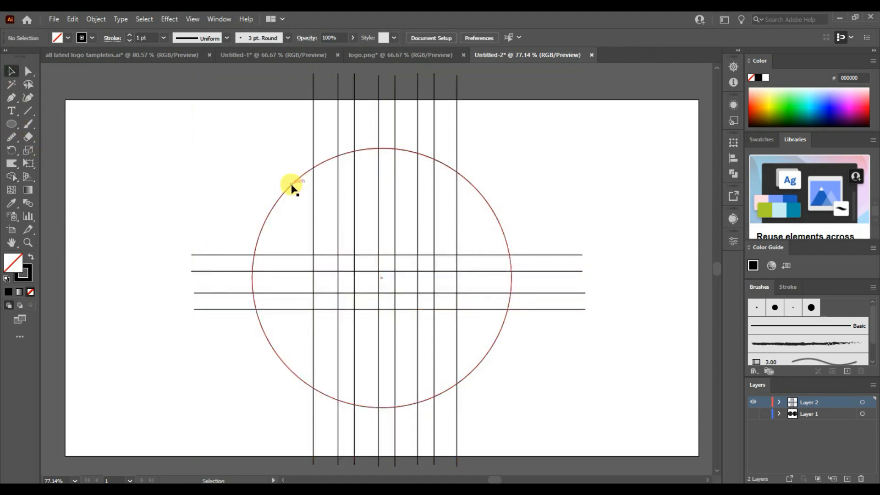
- Duplicate the circle and scale the copy down proportionally to about 474 px
drag(292, 188, 300, 194)
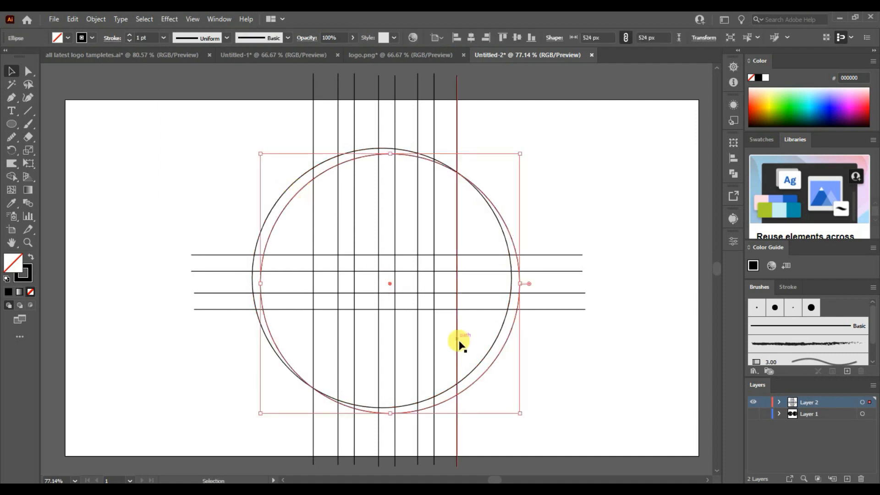
drag(518, 412, 495, 388)
click(206, 180)
- Align the inner and outer circles by their horizontal and vertical centers
click(278, 202)
shift+click(282, 204)
click(472, 38)
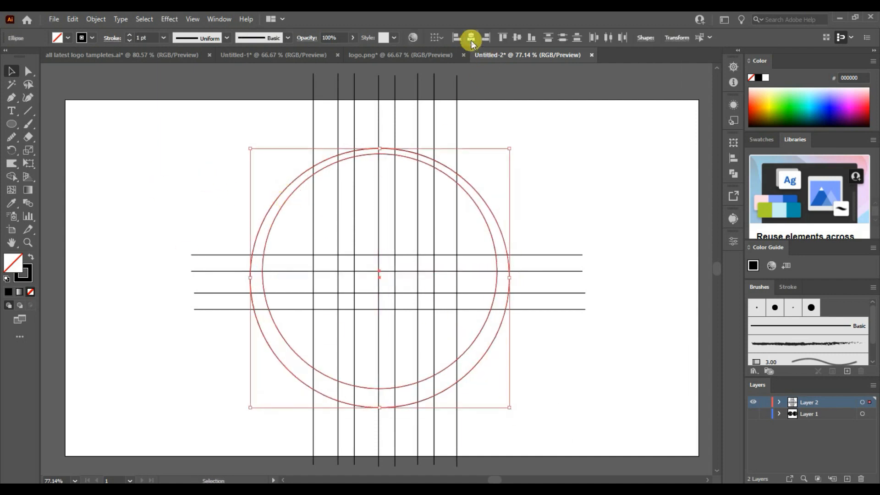
click(517, 38)
click(522, 417)
- Scale the inner circle down a little to widen the ring and center both circles on each other
click(440, 375)
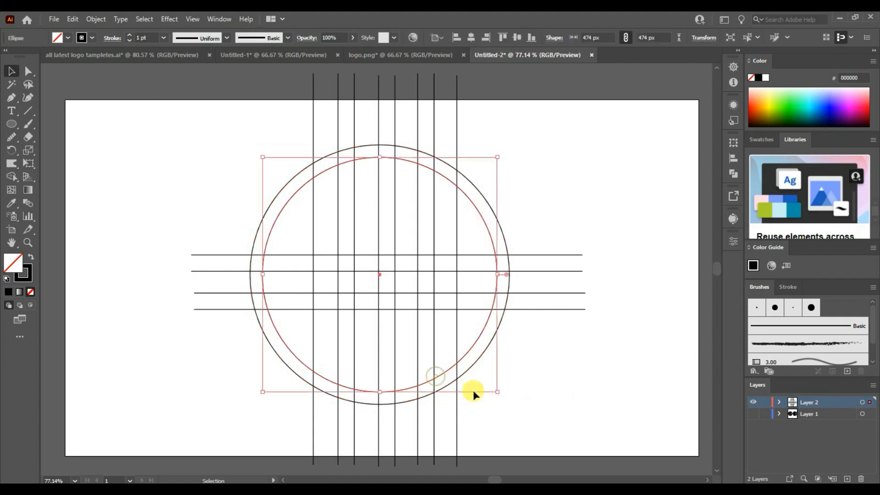
drag(497, 392, 487, 383)
click(246, 173)
click(275, 204)
shift+click(281, 207)
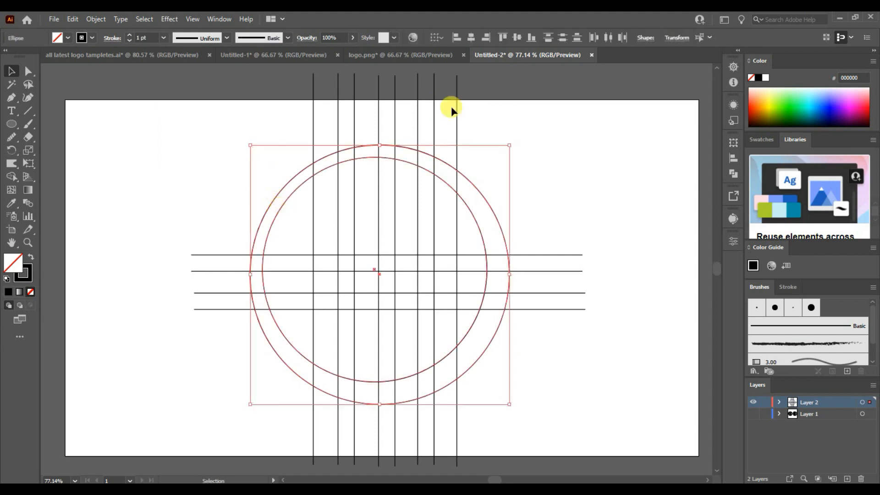
click(471, 38)
click(513, 38)
click(567, 371)
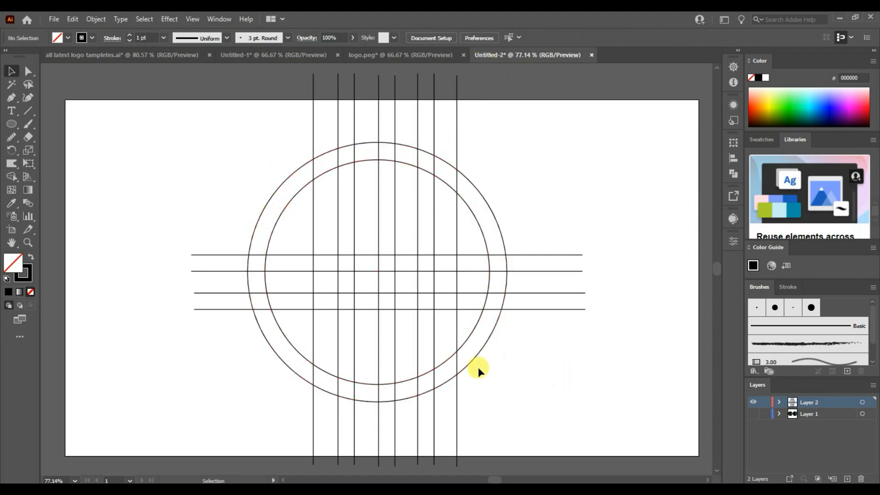
- Shrink the inner circle slightly further and realign the two circles concentrically
click(462, 344)
drag(489, 385, 486, 379)
click(269, 198)
shift+click(281, 211)
click(471, 38)
click(517, 38)
click(570, 377)
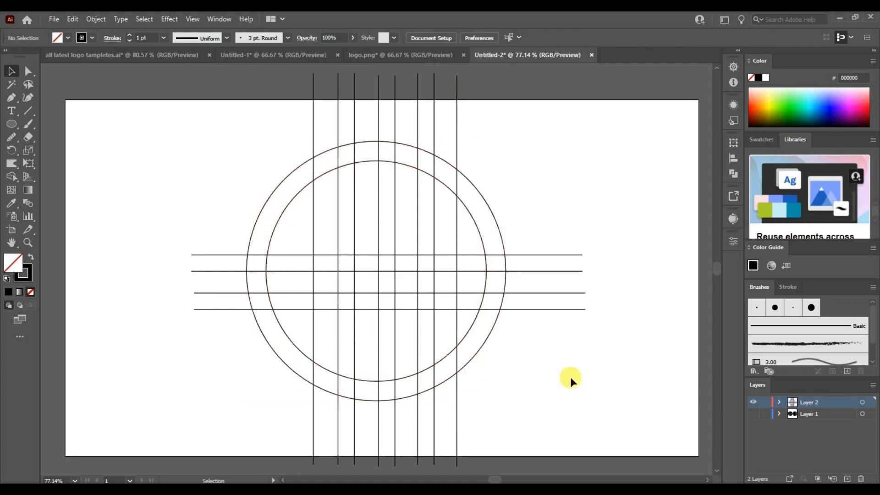
- Move all four horizontal lines together slightly upward and to the right
drag(577, 235, 608, 331)
drag(556, 270, 560, 261)
click(564, 381)
- With Shape Builder, merge the left ring segments with the leftmost wide vertical strip and the middle horizontal band into an S-like form
drag(198, 104, 537, 454)
click(11, 176)
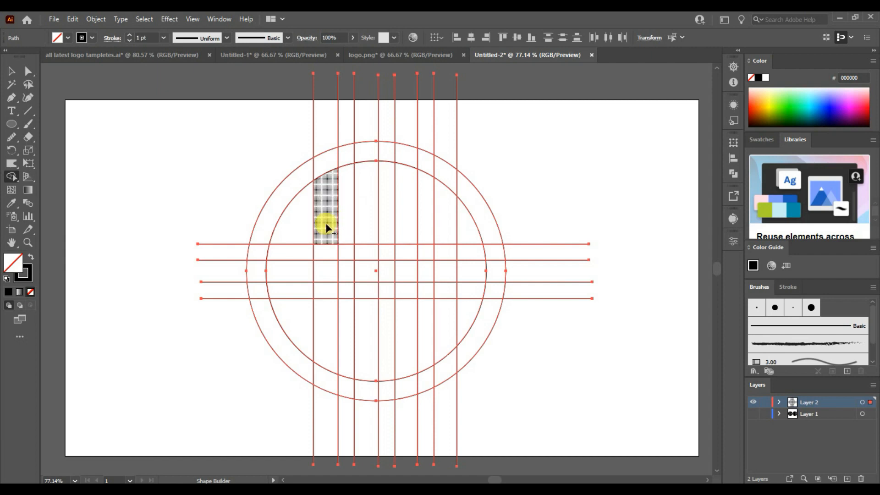
drag(323, 166, 283, 205)
mouse_move(265, 235)
mouse_down()
mouse_move(271, 256)
mouse_move(324, 251)
mouse_up()
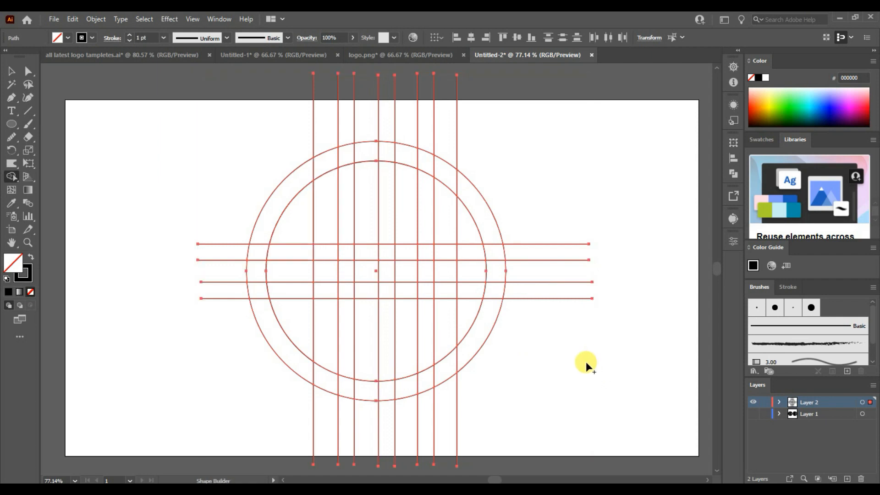
mouse_move(320, 175)
mouse_down()
mouse_move(293, 187)
mouse_move(262, 245)
mouse_move(292, 255)
mouse_up()
mouse_move(326, 232)
mouse_down()
mouse_move(325, 171)
mouse_move(295, 186)
mouse_move(262, 262)
mouse_move(297, 276)
mouse_move(335, 275)
mouse_move(323, 376)
mouse_move(286, 358)
mouse_up()
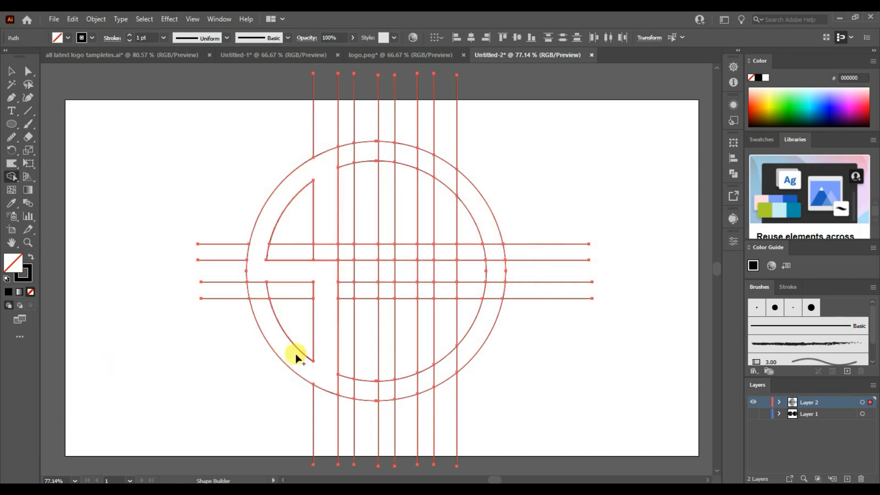
- Merge the two central wide vertical strips over the full circle height and join them with the middle crossbar into an H
drag(360, 152, 360, 318)
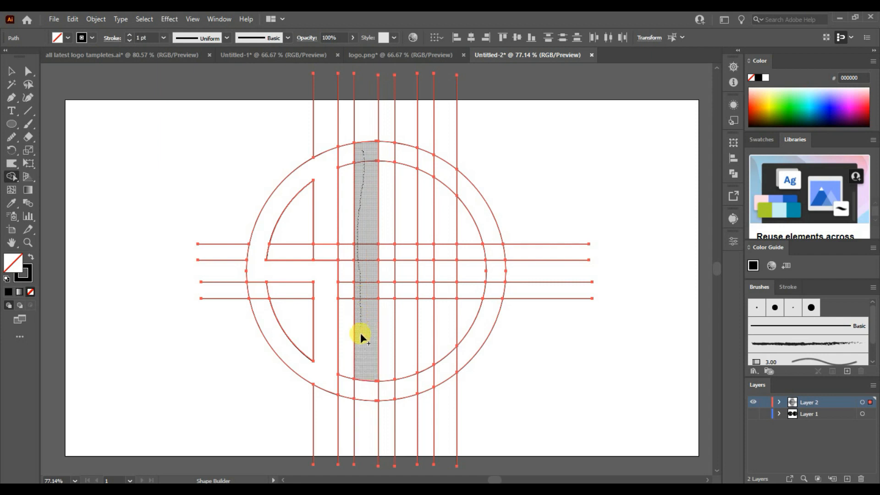
drag(365, 394, 365, 396)
drag(406, 149, 403, 385)
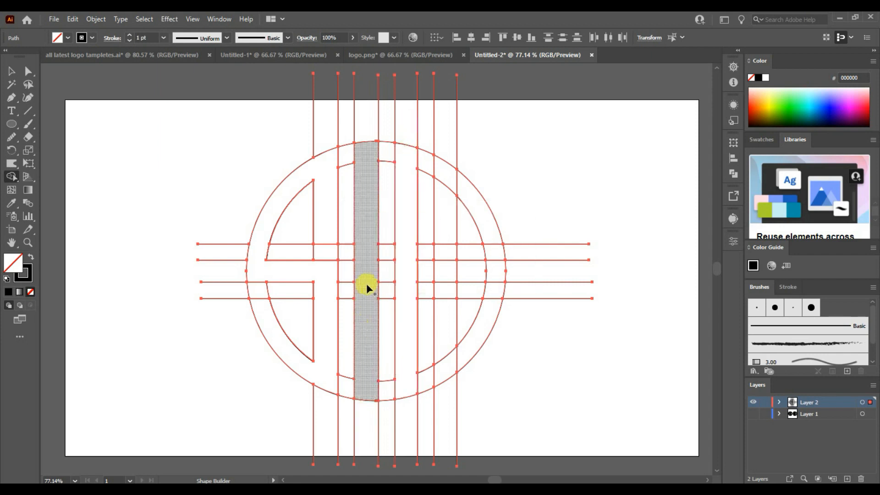
drag(372, 267, 403, 273)
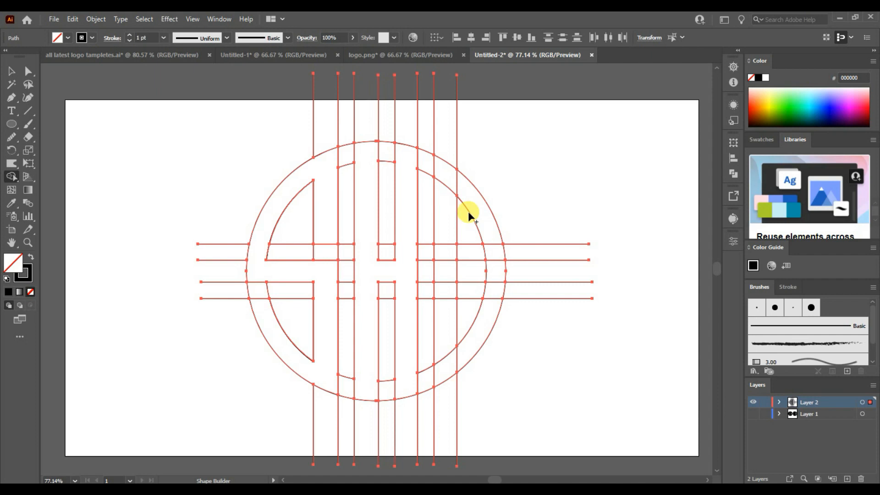
- Merge the right ring segments with the rightmost wide vertical strip into a closed D-like shape, and deselect the artwork
mouse_move(494, 255)
mouse_down()
mouse_move(465, 202)
mouse_move(442, 213)
mouse_up()
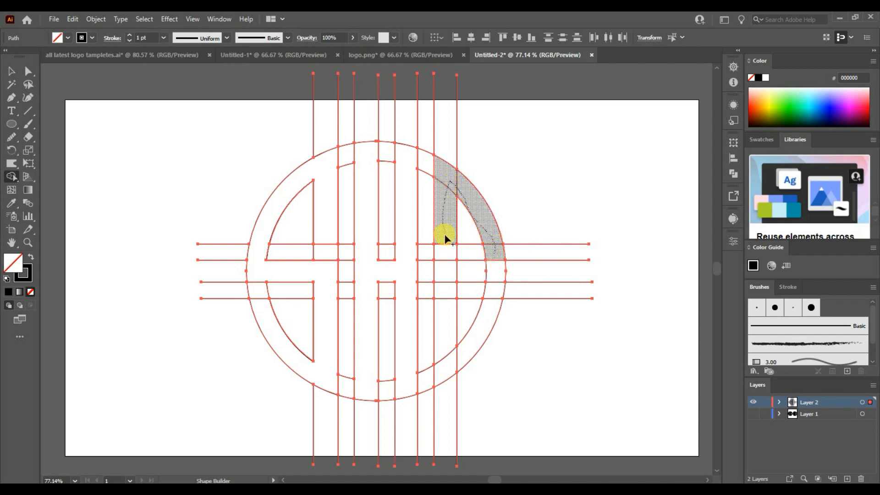
mouse_move(446, 285)
mouse_down()
mouse_move(445, 366)
mouse_move(477, 333)
mouse_move(488, 292)
mouse_up()
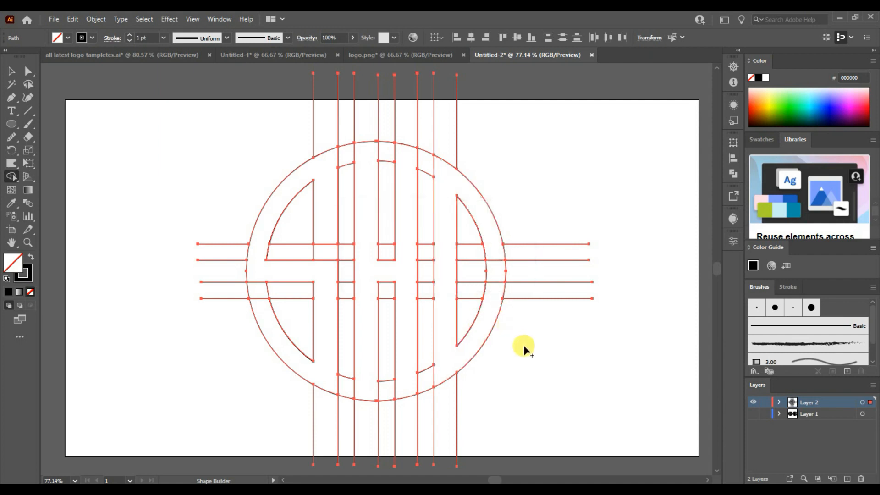
click(11, 71)
click(128, 226)
- Remove all line ends that stick out beyond the outer circle on every side with Shape Builder
drag(272, 81, 475, 137)
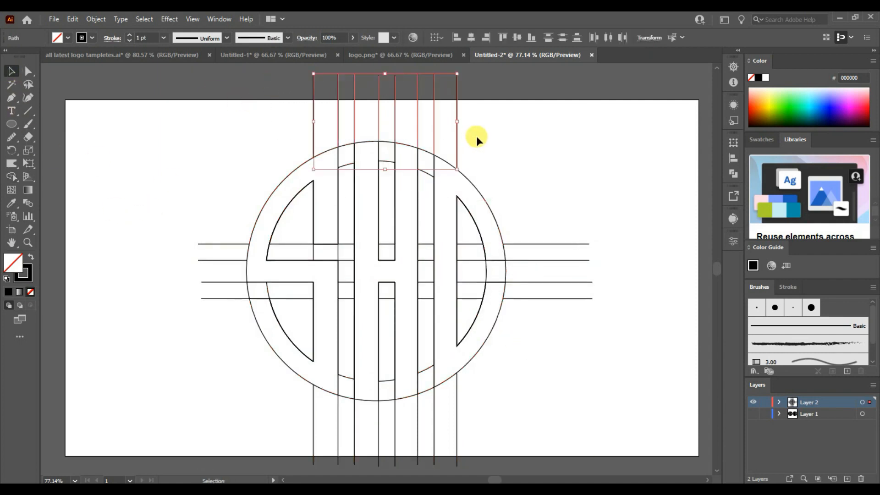
click(143, 156)
drag(209, 100, 543, 434)
key(shift+m)
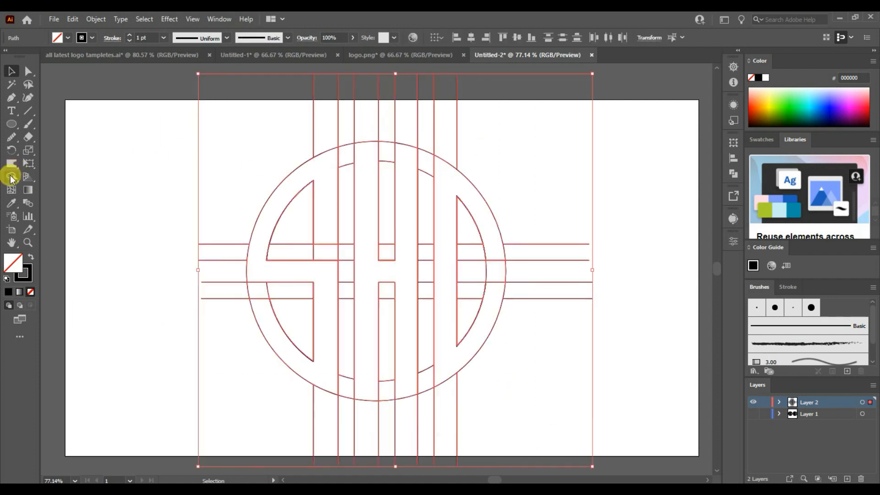
drag(397, 128, 472, 130)
drag(186, 214, 206, 321)
drag(214, 236, 240, 333)
drag(279, 417, 490, 432)
drag(554, 219, 552, 357)
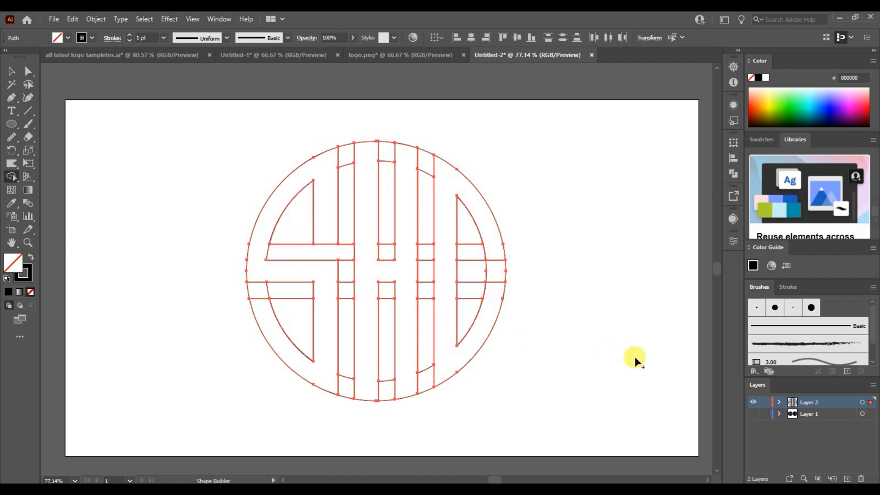
- Cut out the narrow horizontal gap pieces above and below the middle band of the S-like form
drag(291, 240, 326, 252)
drag(295, 297, 292, 308)
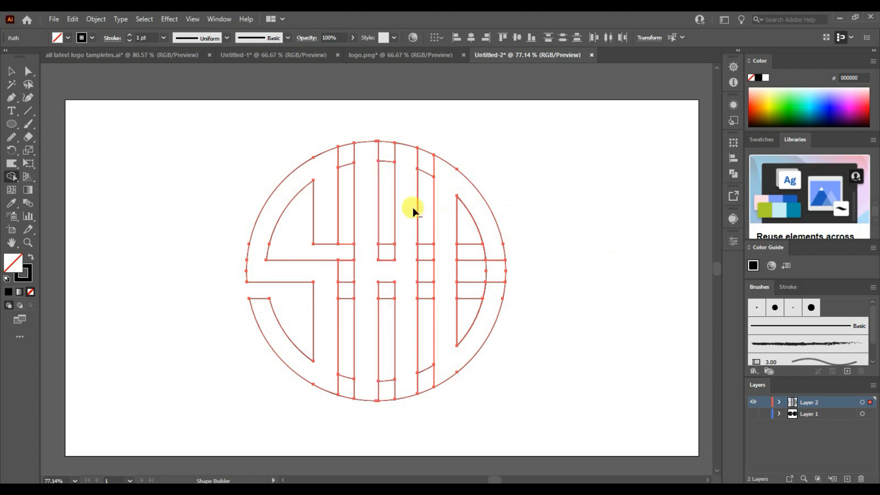
- Remove the narrow strip between the S and the H over the full height, and the strip pieces between the H's stems above and below its crossbar
drag(347, 224, 349, 332)
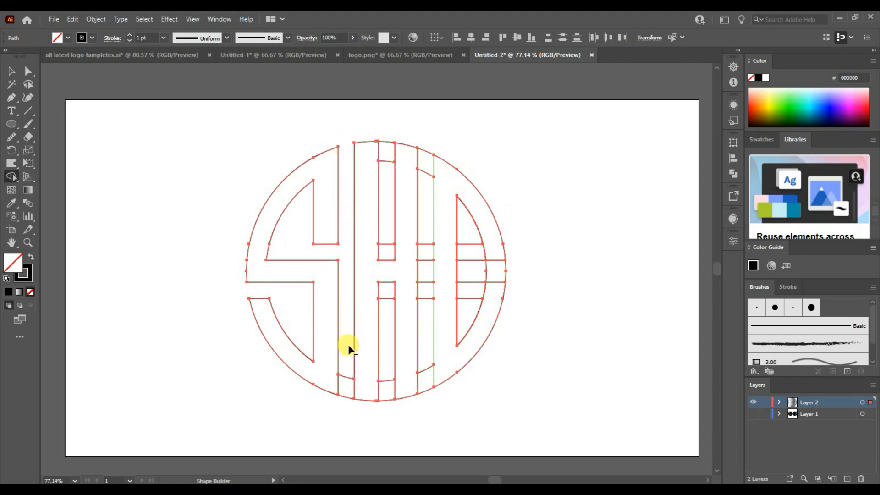
drag(345, 402, 345, 403)
drag(384, 126, 385, 250)
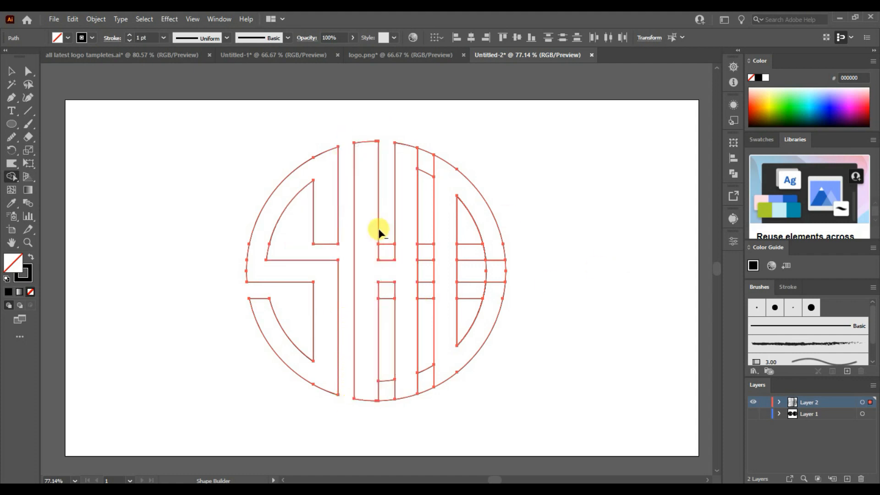
drag(388, 293, 392, 390)
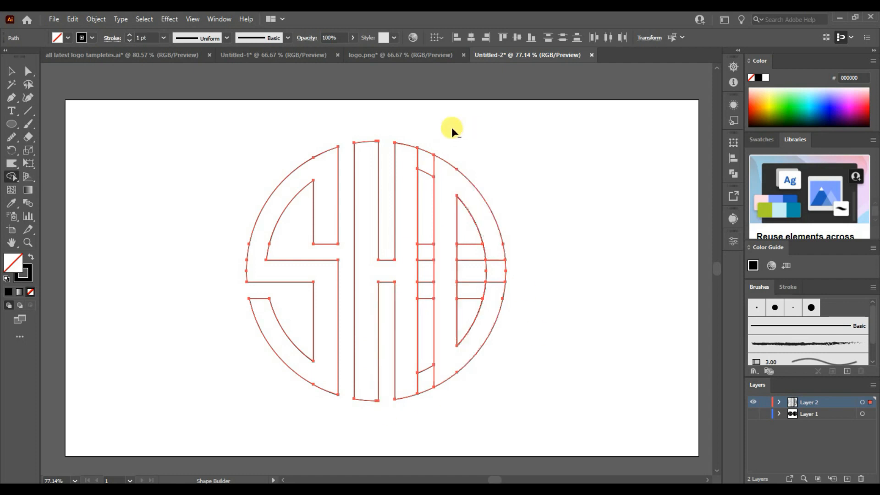
- Remove the narrow strip right of the H and open the D-like shape into a C by cutting its middle band and leftover pieces
drag(426, 174, 427, 337)
drag(426, 356, 426, 389)
drag(467, 236, 471, 250)
drag(467, 298, 470, 306)
drag(472, 276, 503, 269)
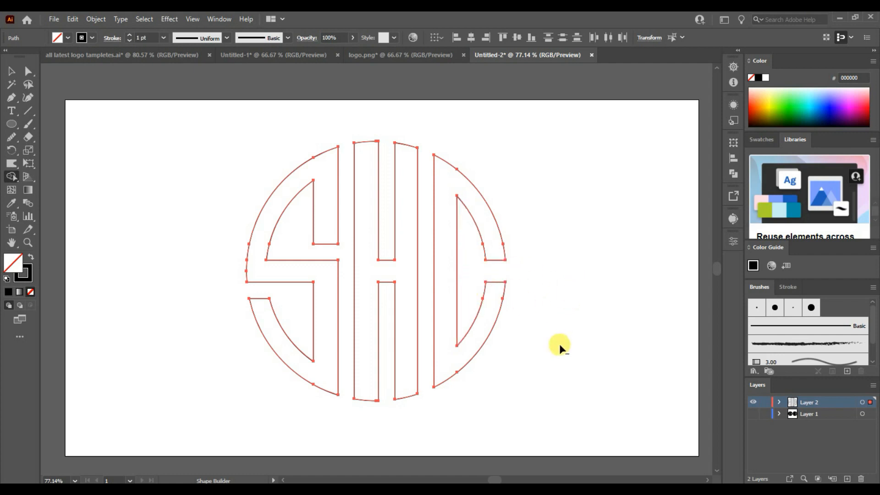
- Select all the letter outlines and give them a solid black fill with no stroke
click(11, 71)
click(143, 265)
drag(212, 144, 511, 422)
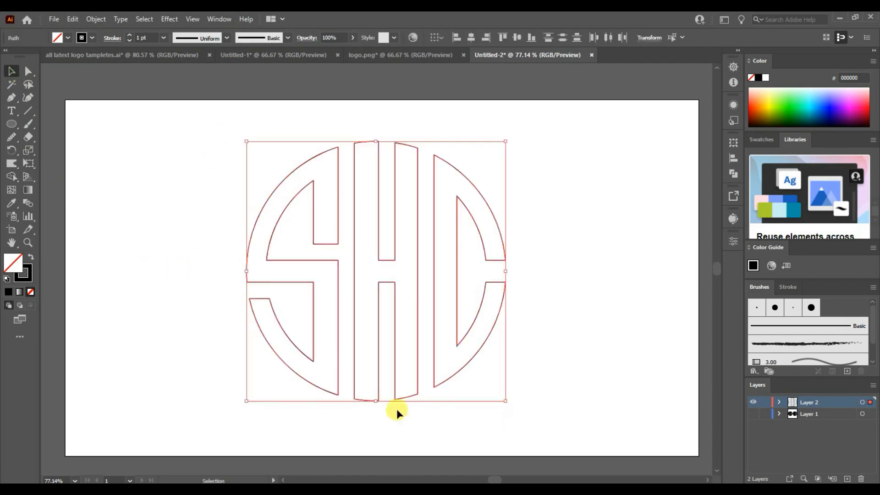
click(9, 292)
click(29, 291)
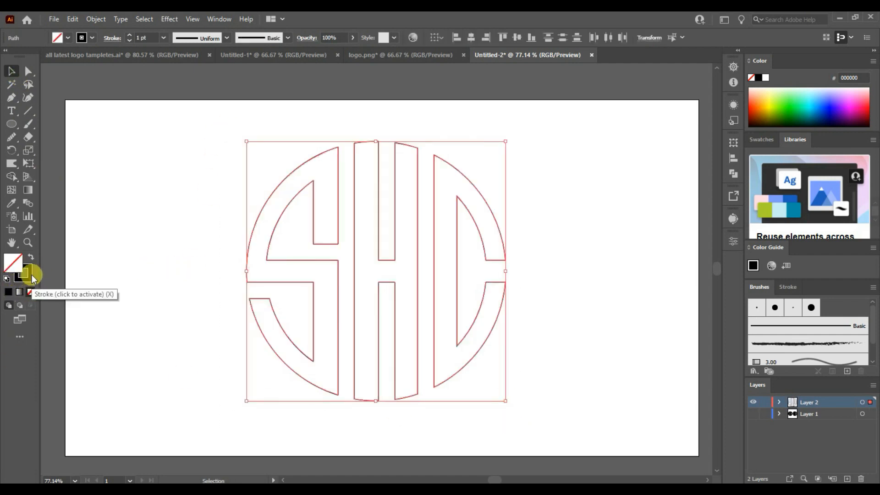
click(9, 292)
click(25, 275)
click(30, 292)
click(13, 255)
- Shrink the whole SHC monogram and place it in the upper-left corner of the artboard
drag(214, 144, 535, 433)
drag(505, 401, 475, 359)
key(ctrl+z)
drag(504, 400, 385, 281)
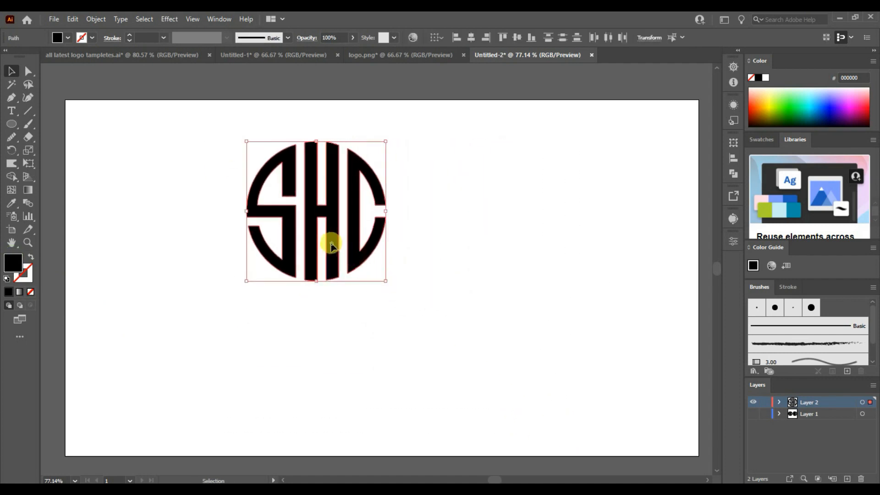
drag(332, 246, 171, 221)
drag(213, 246, 198, 236)
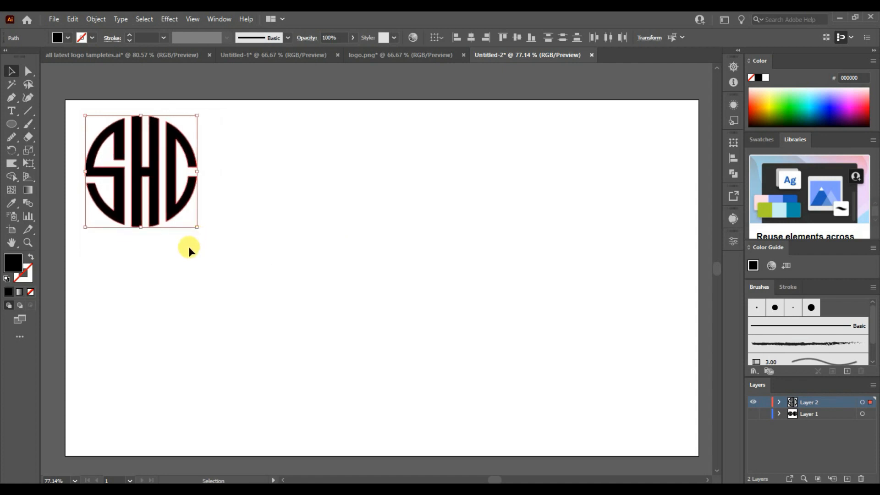
- Duplicate the small SHC monogram, enlarge the copy and place it in the middle of the artboard
alt+drag(149, 186, 344, 270)
shift+drag(391, 310, 526, 446)
drag(404, 333, 378, 273)
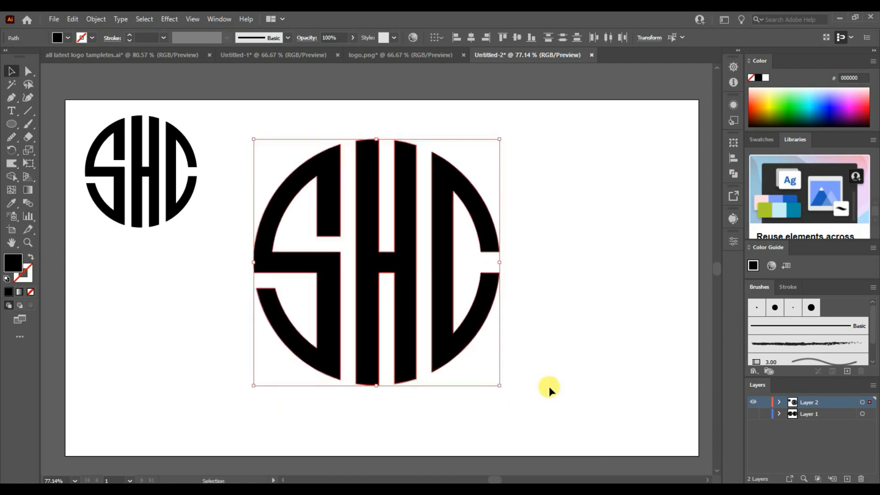
click(599, 181)
- Create a three-sided polygon with a 50 px radius beside the large monogram
drag(19, 121, 58, 150)
click(580, 221)
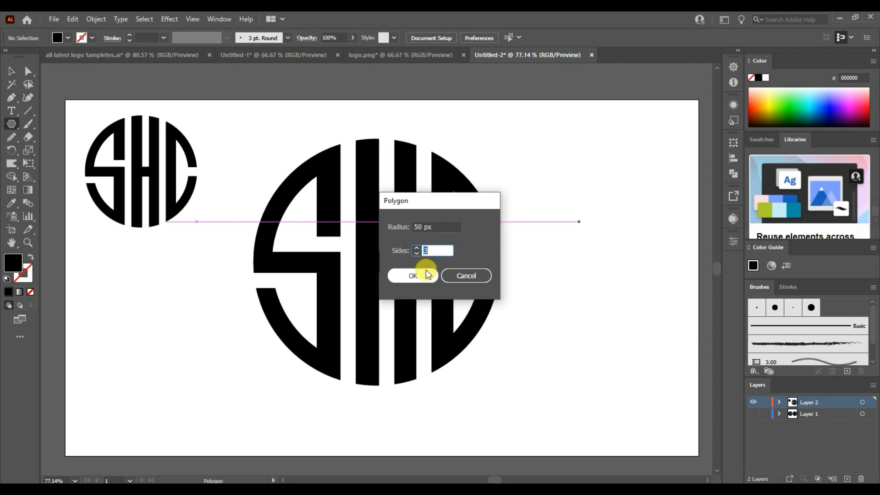
click(427, 271)
- Turn the triangle to point left and fit it into the H's right stem at crossbar height
key(v)
drag(603, 235, 601, 199)
click(592, 243)
click(586, 237)
drag(589, 242, 413, 258)
- Try to cut the triangle out of the large H with Minus Front to form a K notch
click(526, 322)
drag(374, 109, 406, 284)
click(733, 174)
click(625, 167)
click(591, 317)
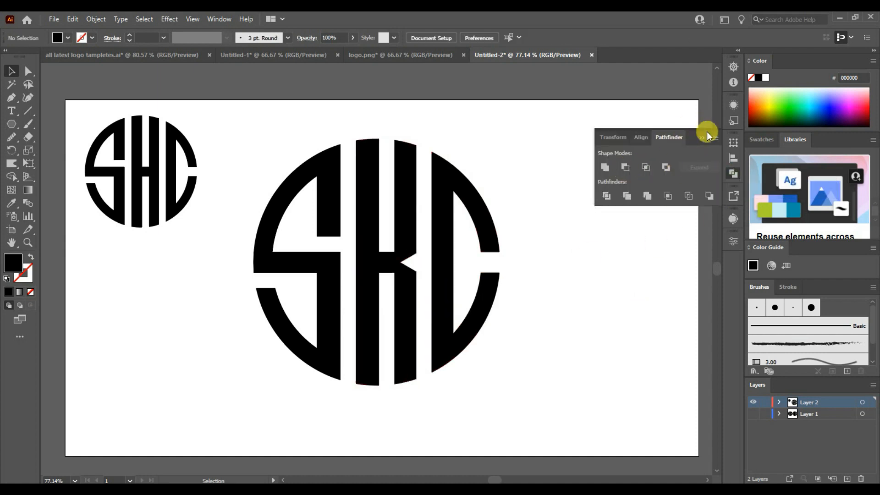
click(709, 130)
- Try to taper the crossbar toward the left stem by moving its anchor points, and undo the edits
click(414, 224)
click(28, 71)
click(595, 327)
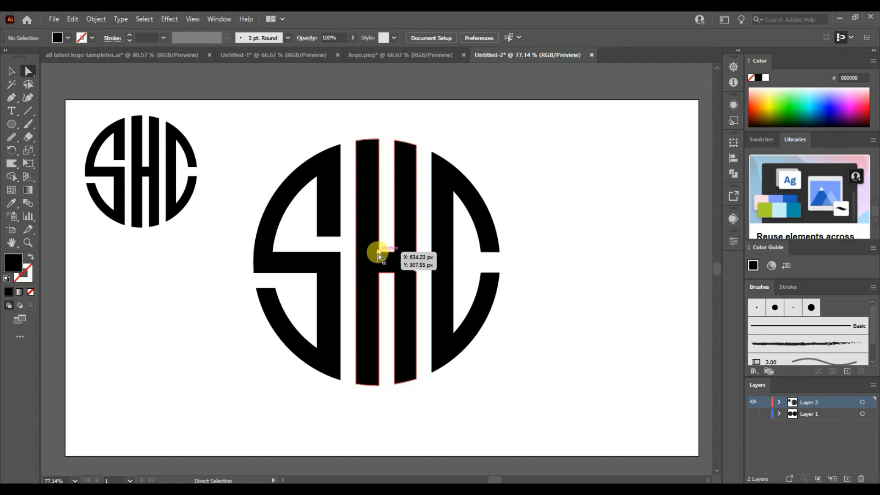
click(378, 252)
mouse_move(378, 252)
mouse_down()
mouse_move(379, 271)
mouse_move(379, 259)
mouse_up()
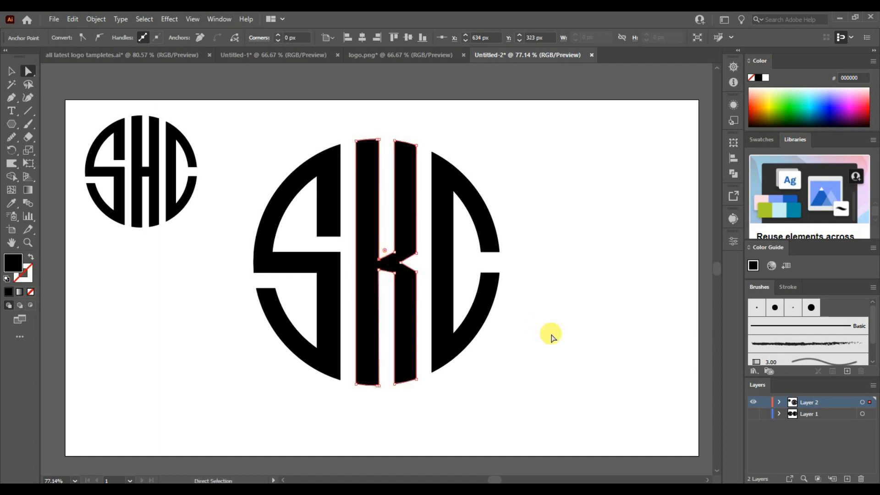
click(552, 334)
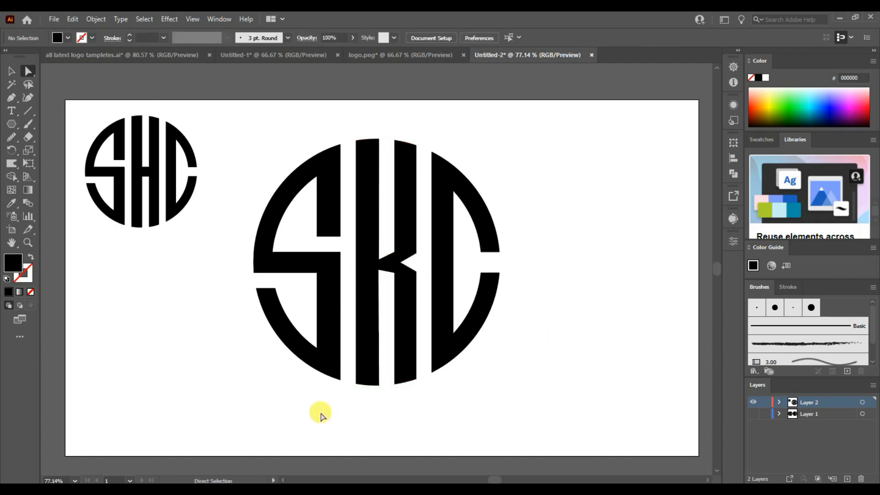
key(ctrl+z)
key(ctrl+z)
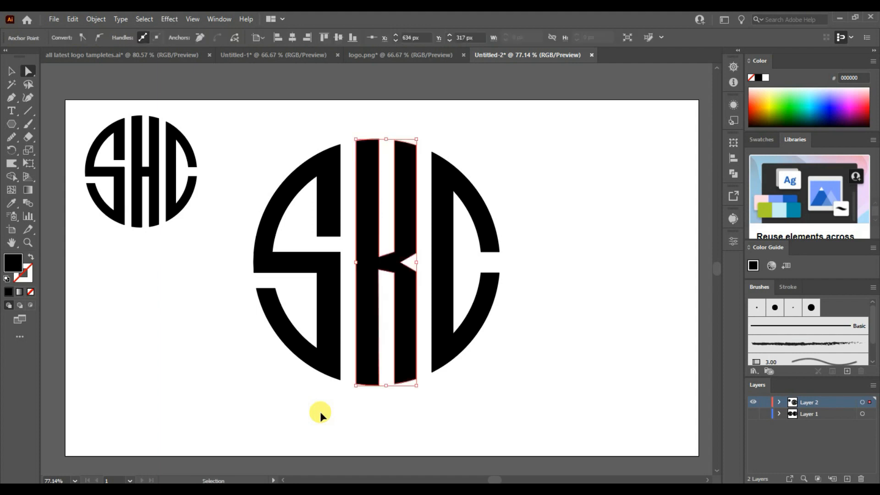
- Enlarge the triangle so its tip reaches the inner edge of the H's right stem
click(420, 265)
click(415, 262)
click(11, 71)
mouse_move(418, 273)
mouse_down()
mouse_move(410, 262)
mouse_move(413, 269)
mouse_up()
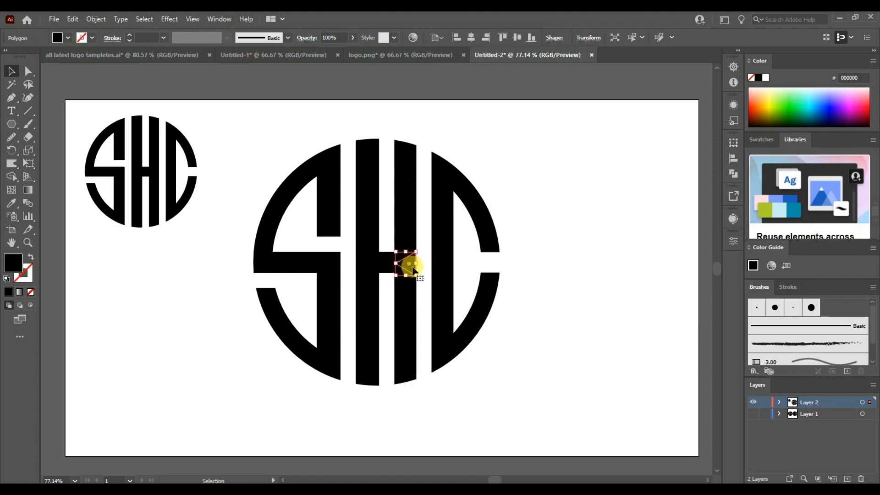
- Try to subtract the enlarged triangle from the large H with Minus Front, and undo the cut
click(509, 370)
drag(385, 415, 415, 227)
click(734, 175)
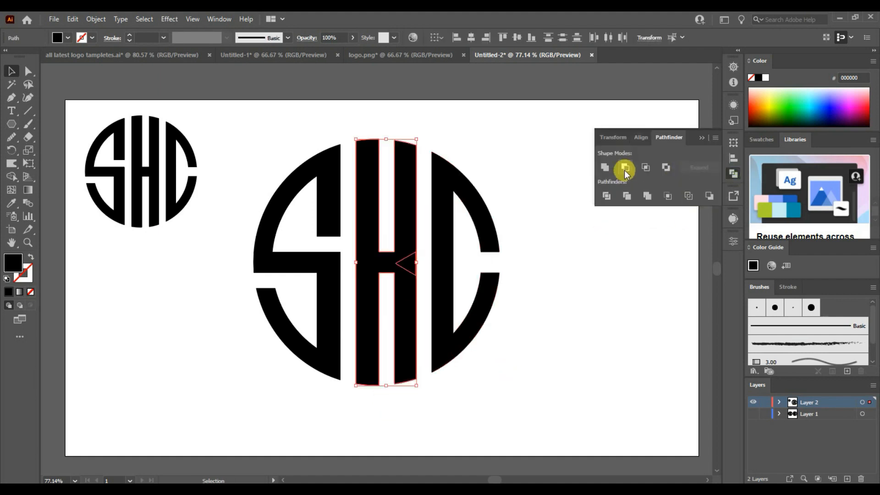
click(624, 167)
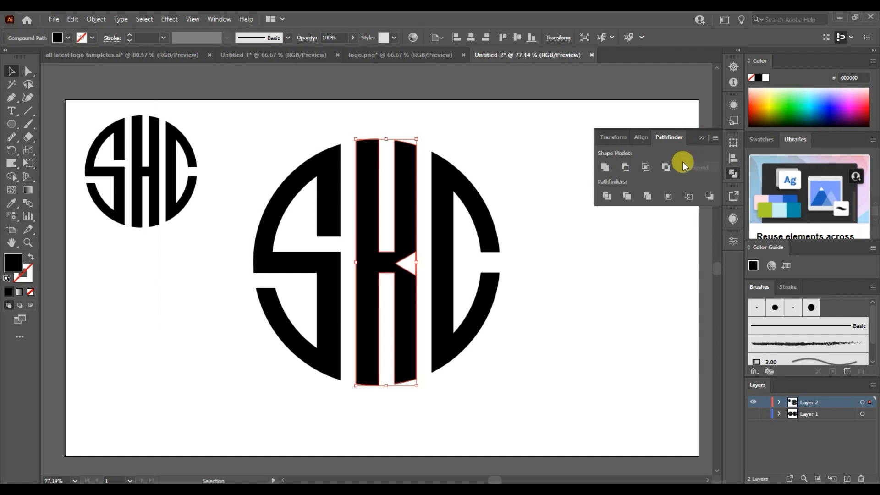
click(701, 137)
key(ctrl+z)
- Resize the triangle to match the crossbar's height against the outer edge of the H's right stem
click(426, 281)
click(410, 260)
drag(415, 274, 413, 263)
- Try to cut the resized triangle out of the H's right stem, and undo the subtraction
click(458, 375)
drag(423, 411, 408, 230)
click(733, 173)
click(625, 169)
click(702, 138)
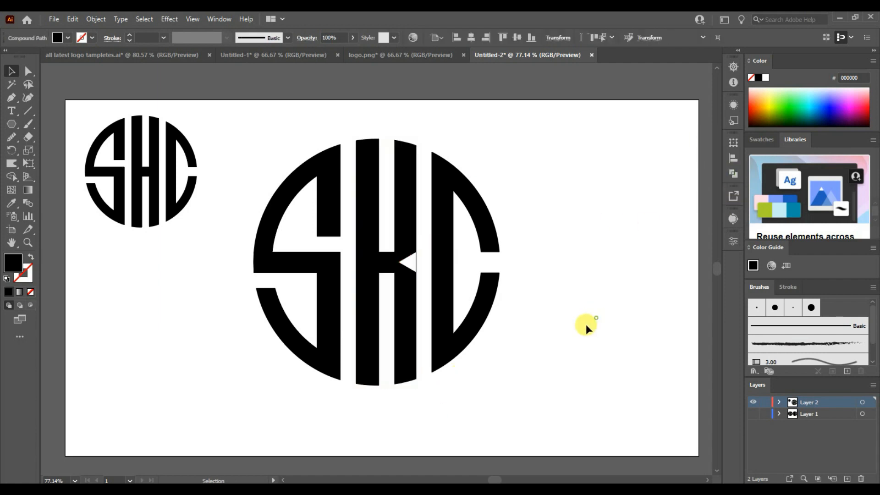
key(ctrl+z)
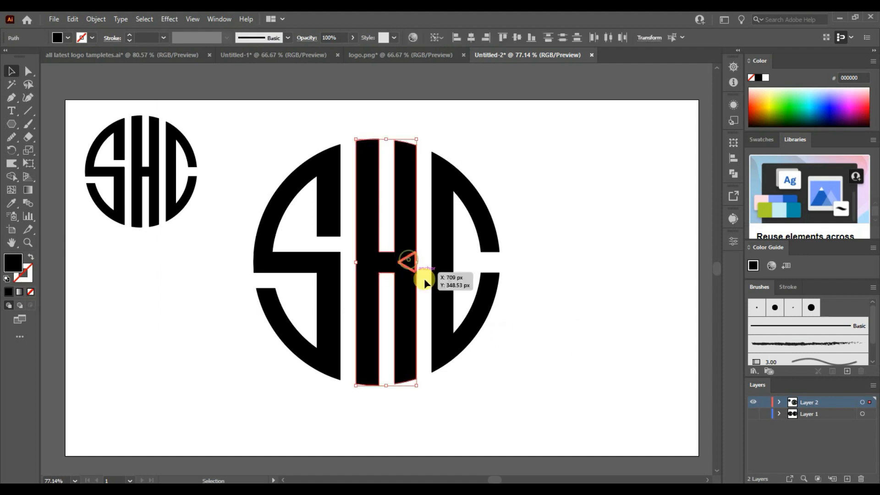
- Widen the triangle slightly to the left and subtract it from the large H with Minus Front
click(425, 279)
drag(412, 262, 407, 263)
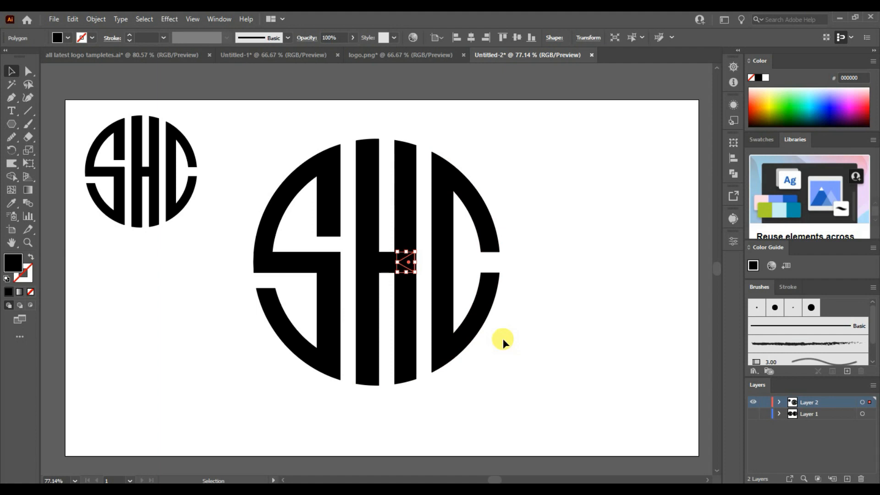
drag(388, 417, 418, 258)
click(733, 174)
click(627, 167)
click(710, 131)
click(639, 302)
- Move the crossbar's anchor points at the left stem closer together so the notched H forms a K
click(28, 71)
click(378, 253)
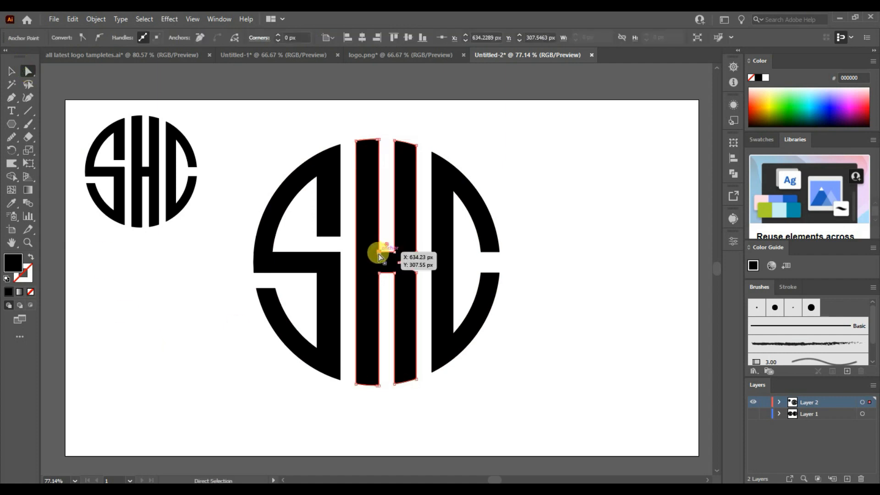
drag(379, 254, 379, 271)
click(514, 359)
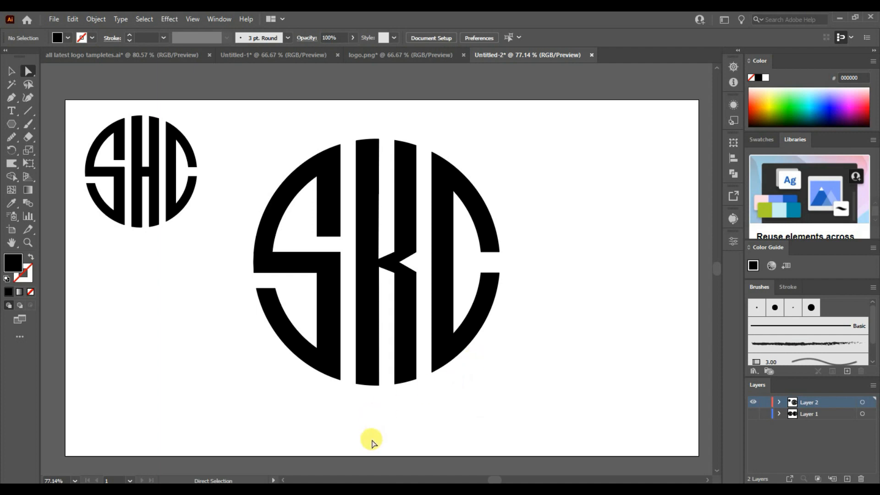
- Try to move the large SKC monogram and the small SHC monogram, and undo the moves
drag(269, 116, 491, 368)
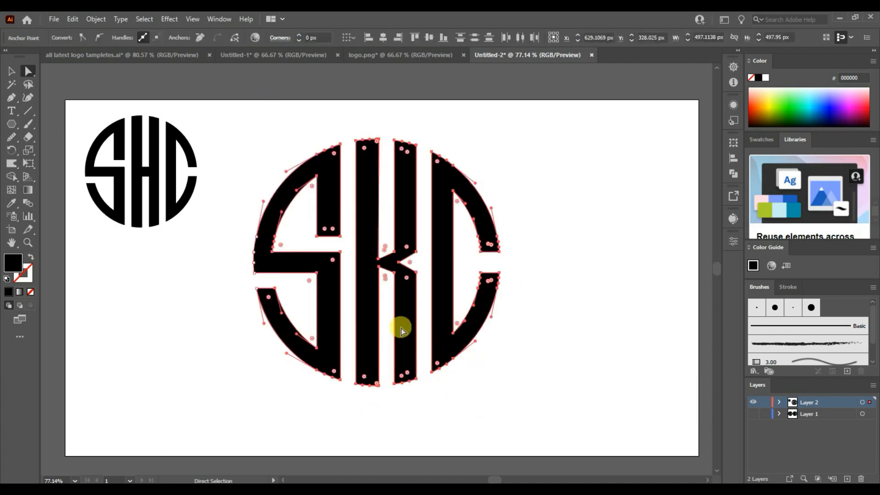
click(12, 73)
key(ctrl+z)
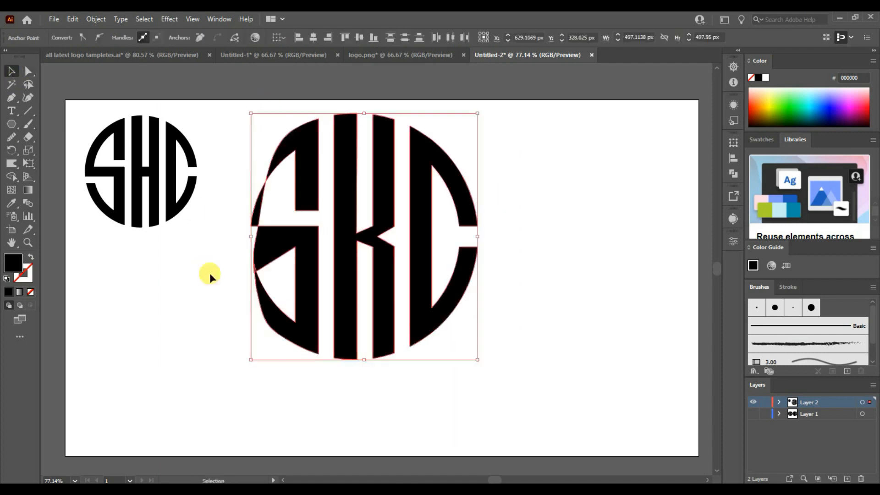
drag(165, 194, 197, 227)
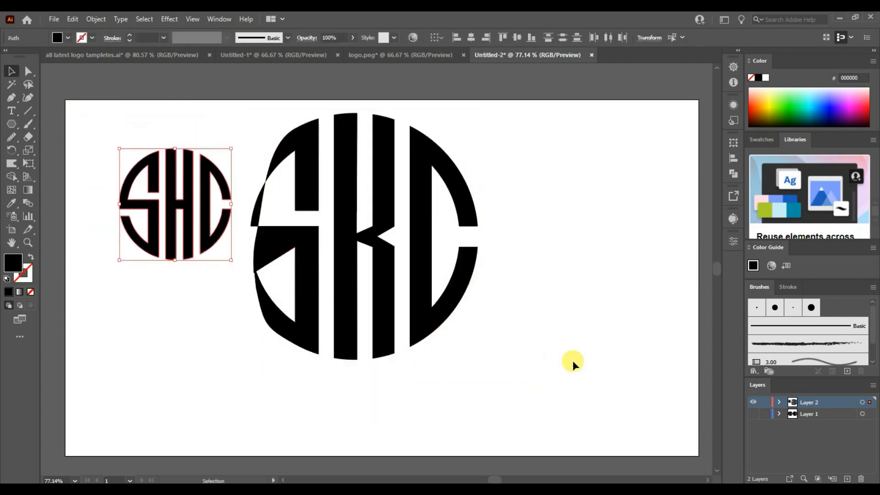
key(ctrl+z)
key(ctrl+z)
click(540, 365)
- Shrink the SKC monogram, and move the SHC monogram to the right half of the artboard at a larger size
click(316, 264)
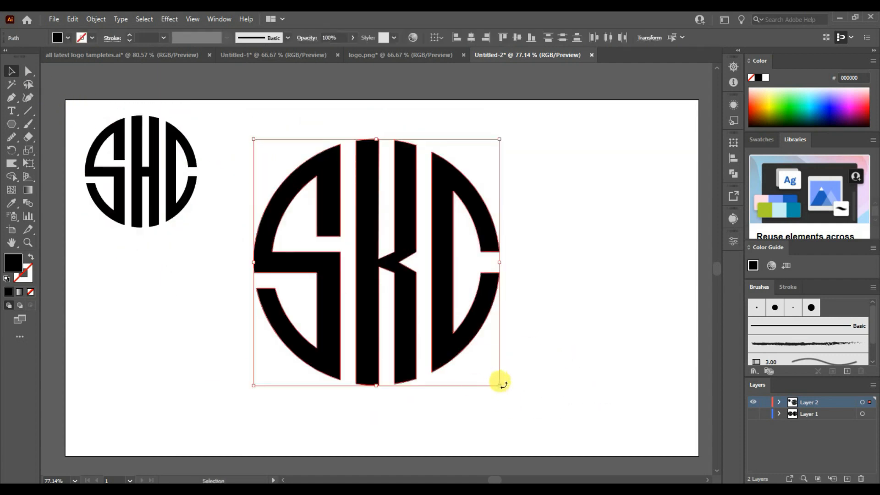
drag(500, 386, 419, 305)
drag(358, 260, 341, 234)
drag(136, 283, 513, 243)
drag(560, 297, 628, 375)
- Move the SKC monogram to the left half of the artboard and enlarge it
drag(196, 130, 401, 293)
drag(338, 220, 276, 280)
drag(343, 340, 377, 374)
- Enlarge the SHC monogram to about the size of the SKC monogram and shift it closer to it
click(467, 216)
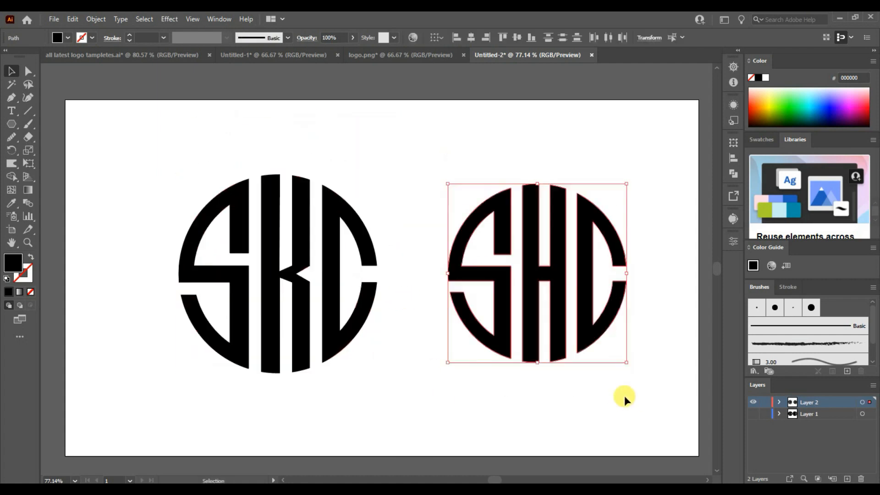
drag(623, 362, 641, 391)
drag(554, 289, 525, 289)
click(440, 412)
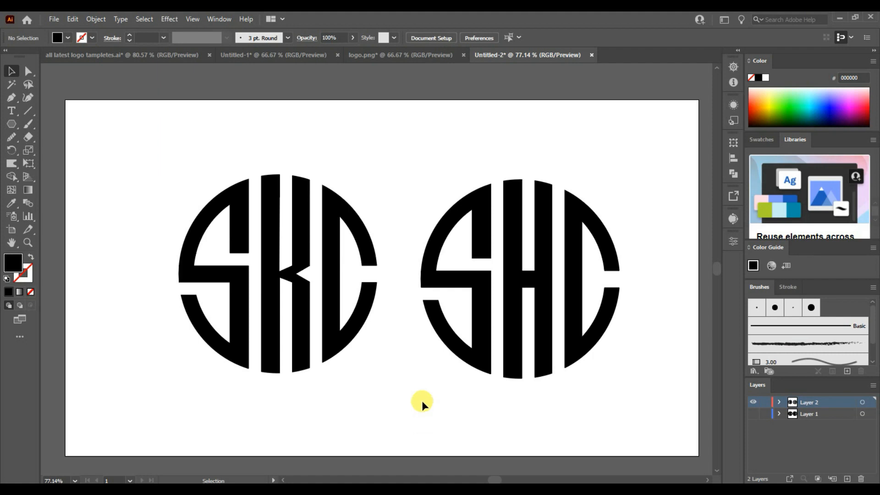
- Shift the anchor point at the tip of the K's right notch slightly to the right
click(295, 281)
click(29, 72)
click(76, 179)
drag(296, 274, 297, 274)
click(349, 383)
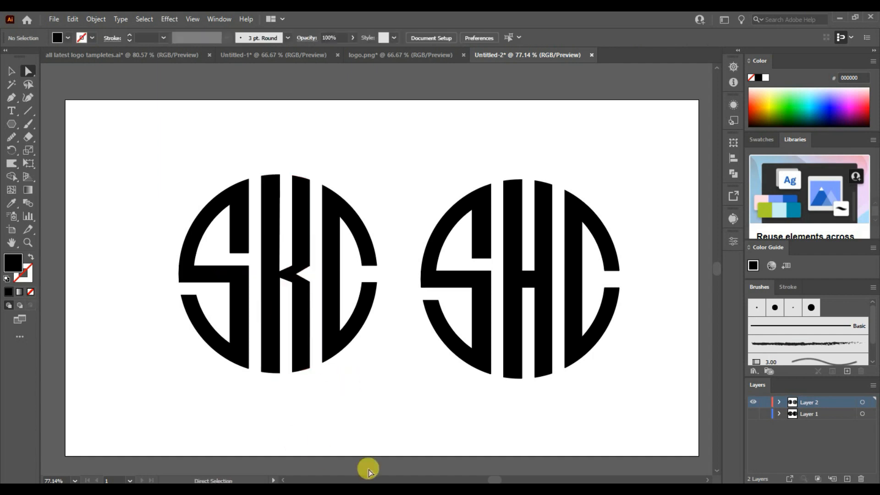